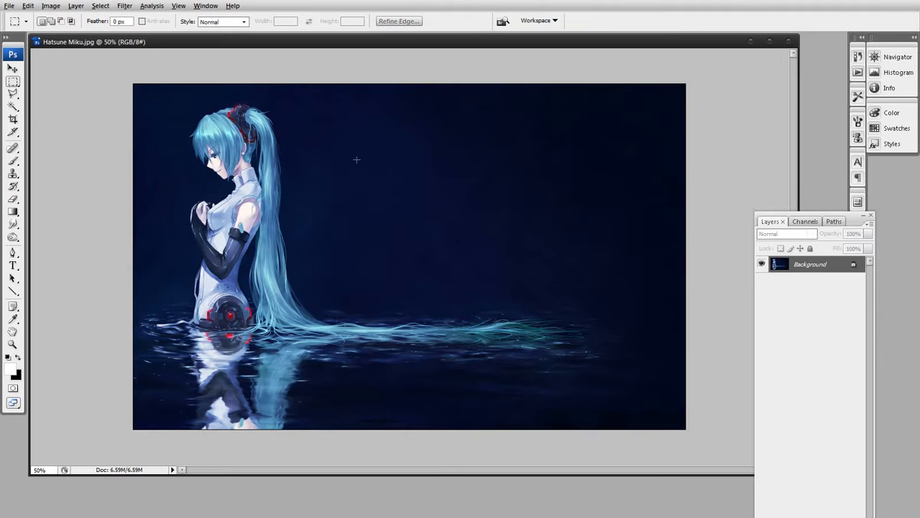
drag(356, 158, 432, 237)
drag(443, 226, 450, 227)
drag(358, 153, 436, 230)
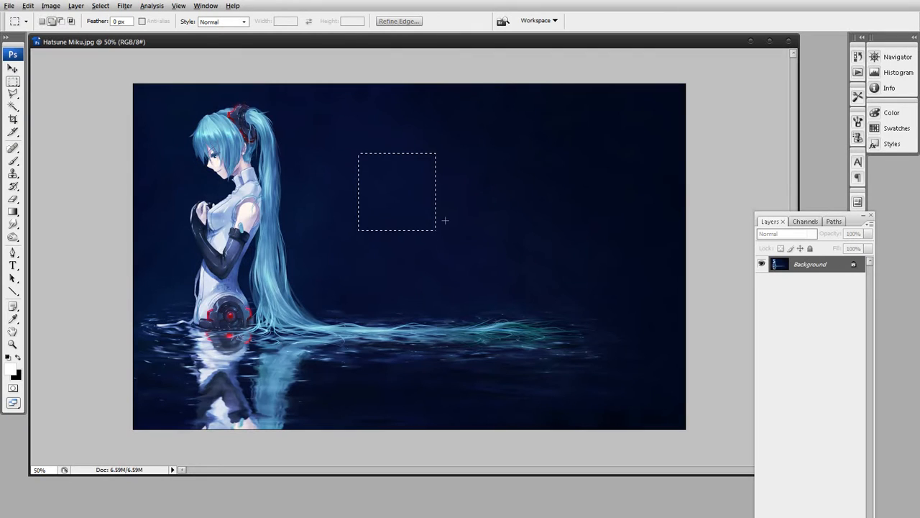
click(476, 176)
drag(443, 203, 445, 209)
drag(340, 142, 496, 207)
drag(389, 158, 460, 215)
Add a Levels adjustment layer clipped to the Background, with the input black point at 26 and the white point at 65.
click(805, 516)
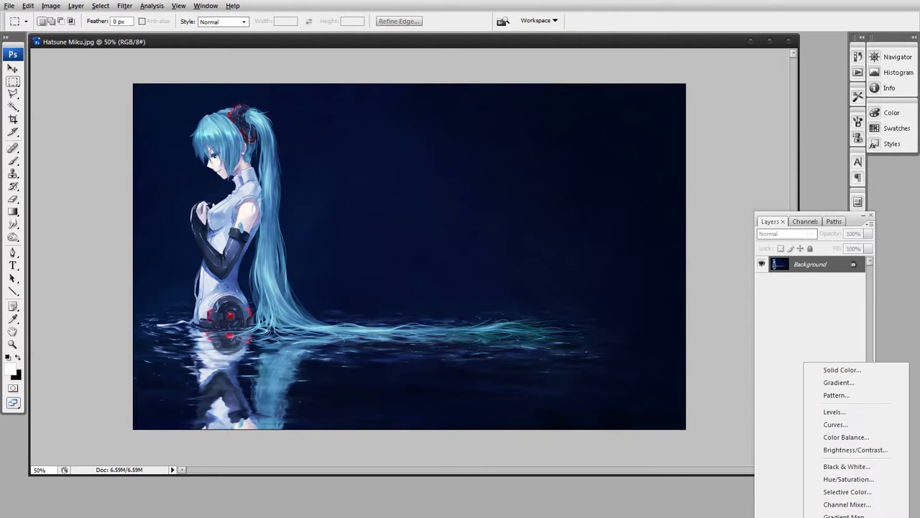
click(839, 413)
key(Return)
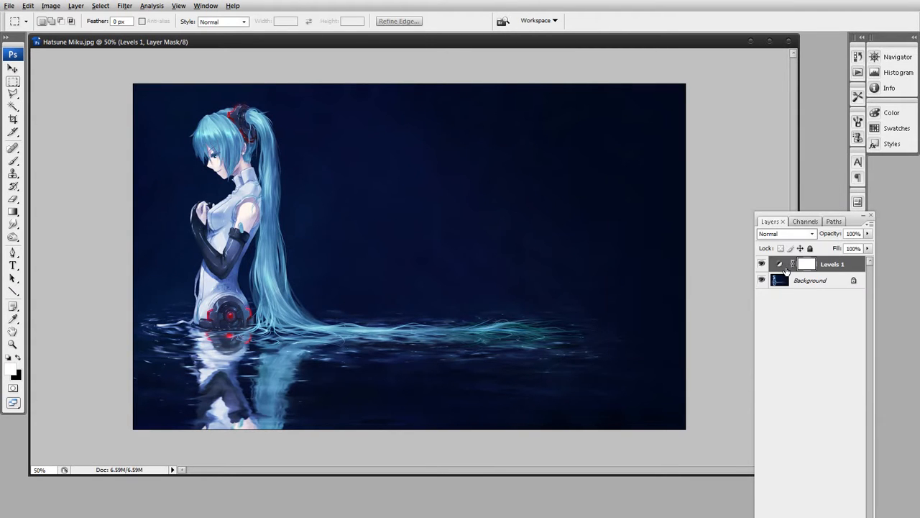
double_click(794, 266)
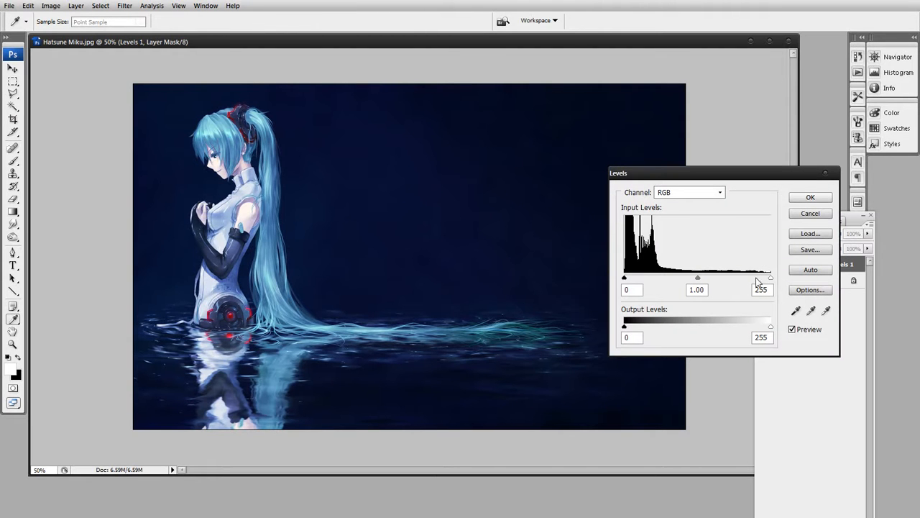
drag(770, 277, 662, 279)
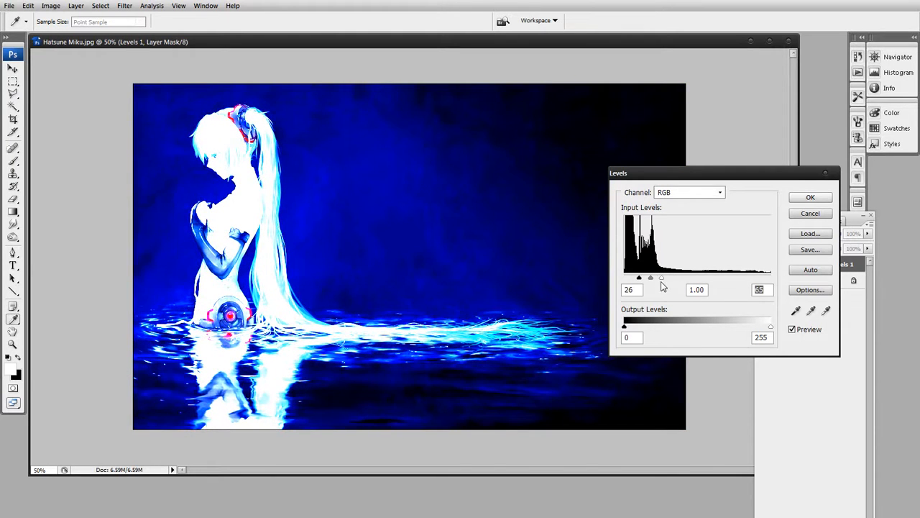
click(822, 217)
Toggle the Levels 1 layer's visibility to compare the image with and without the adjustment.
click(762, 264)
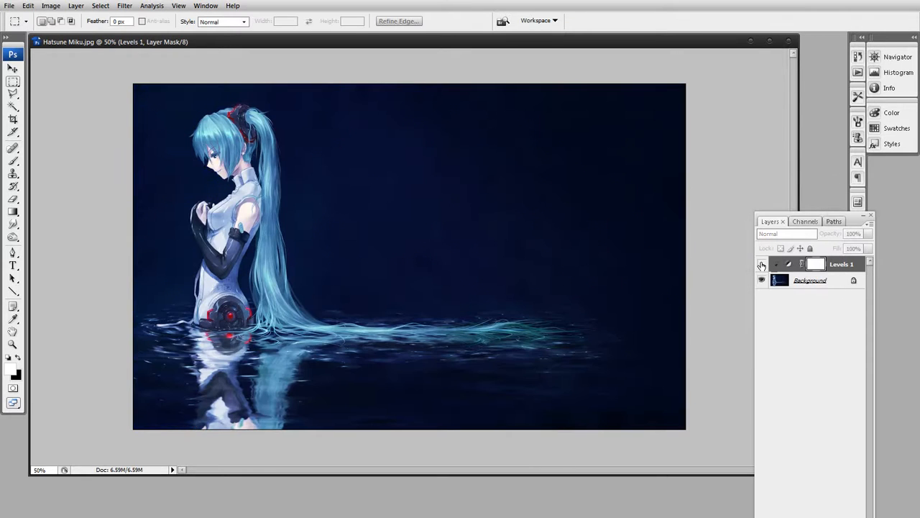
click(762, 264)
click(762, 264)
click(762, 265)
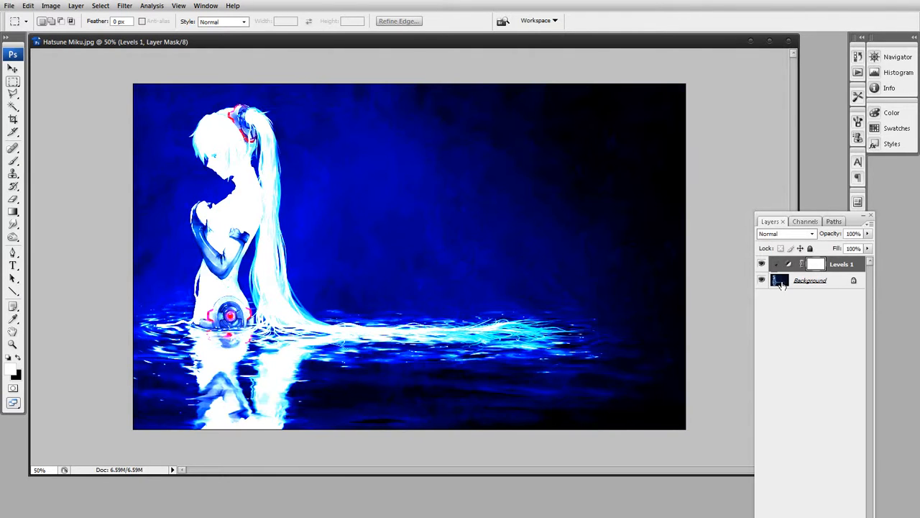
On the Background layer, smudge the blocky patches in the middle of the dark backdrop with a 40 px Smudge brush.
click(780, 283)
key(z)
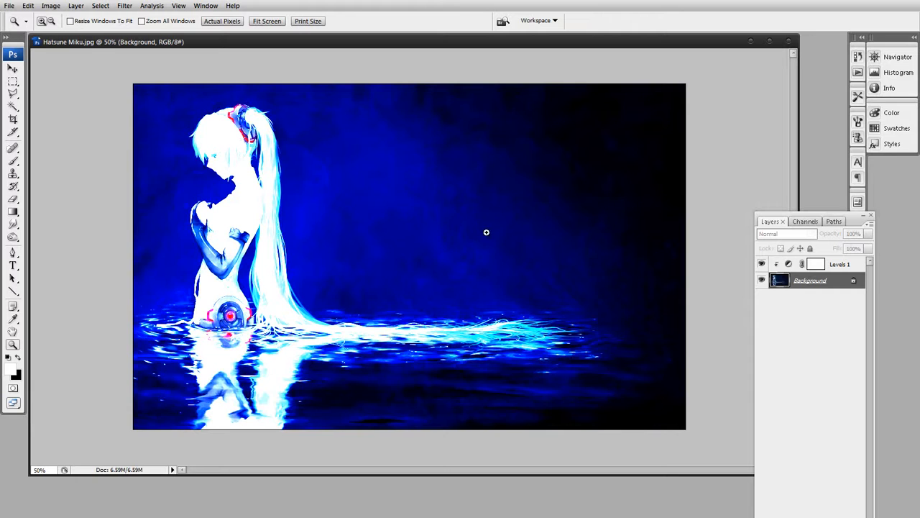
click(484, 168)
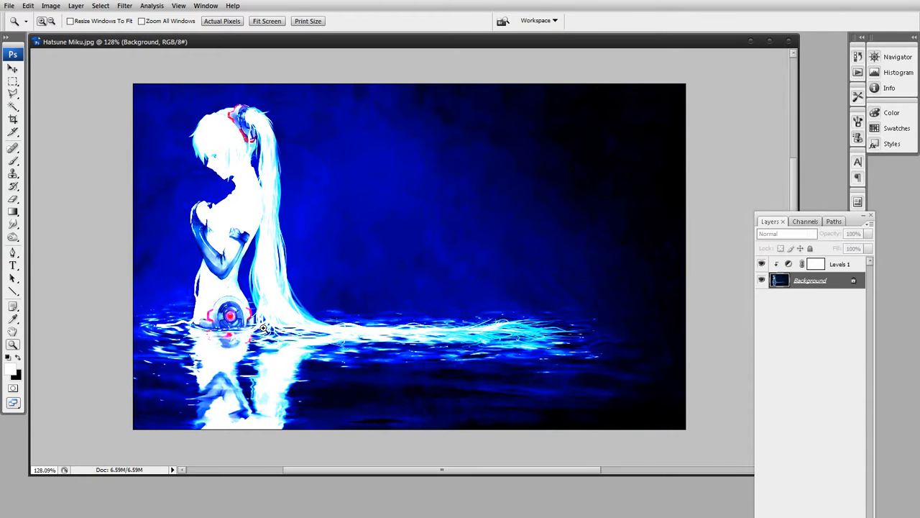
click(484, 240)
drag(486, 237, 469, 285)
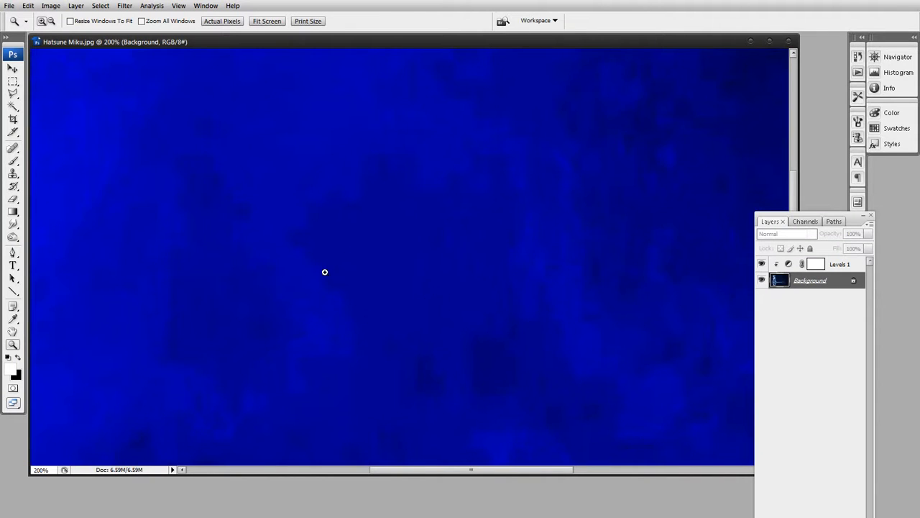
drag(349, 230, 368, 259)
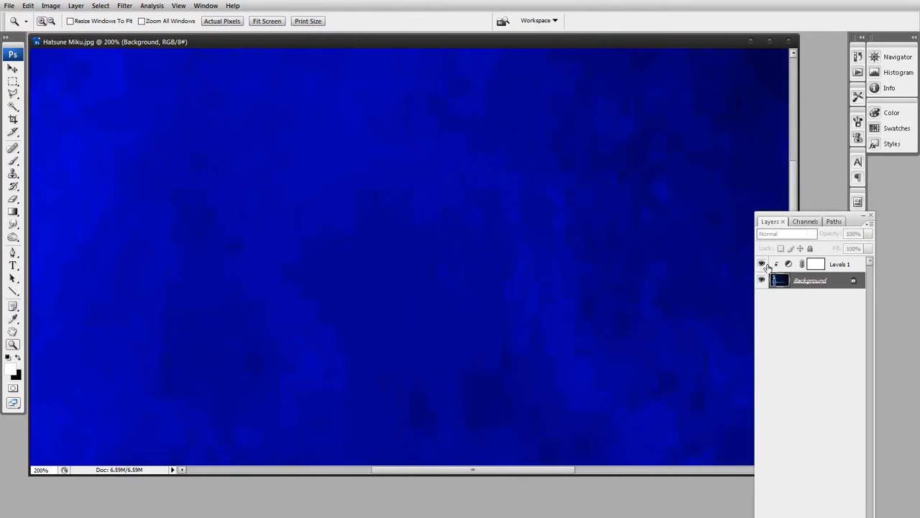
drag(470, 309, 472, 288)
key(r)
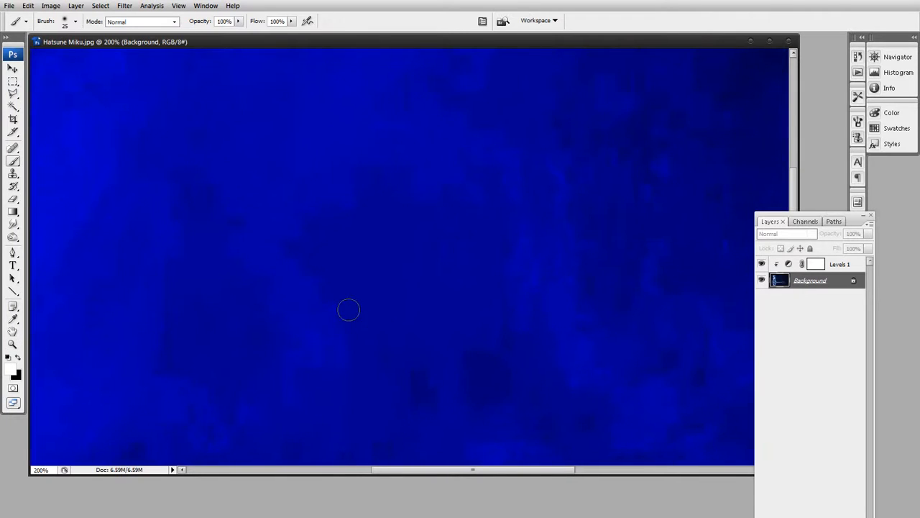
key(shift+r)
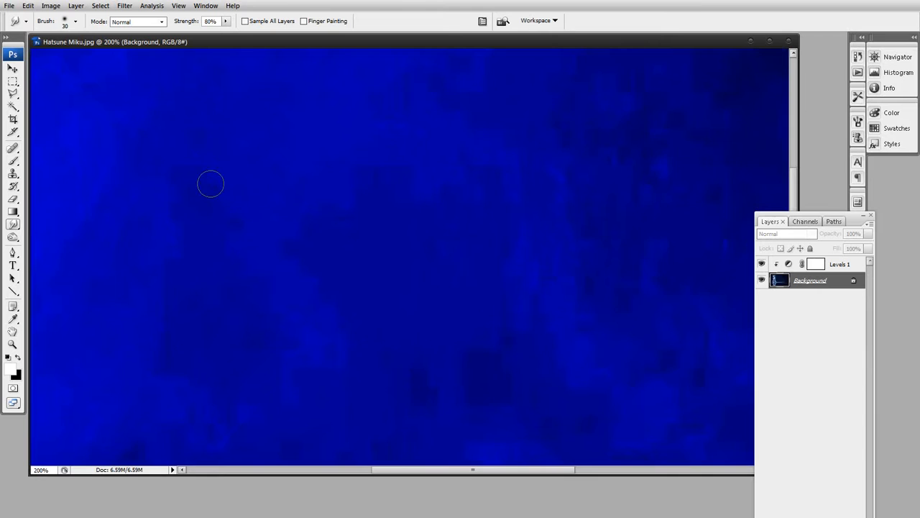
key(bracketright)
drag(417, 235, 378, 411)
drag(434, 300, 416, 334)
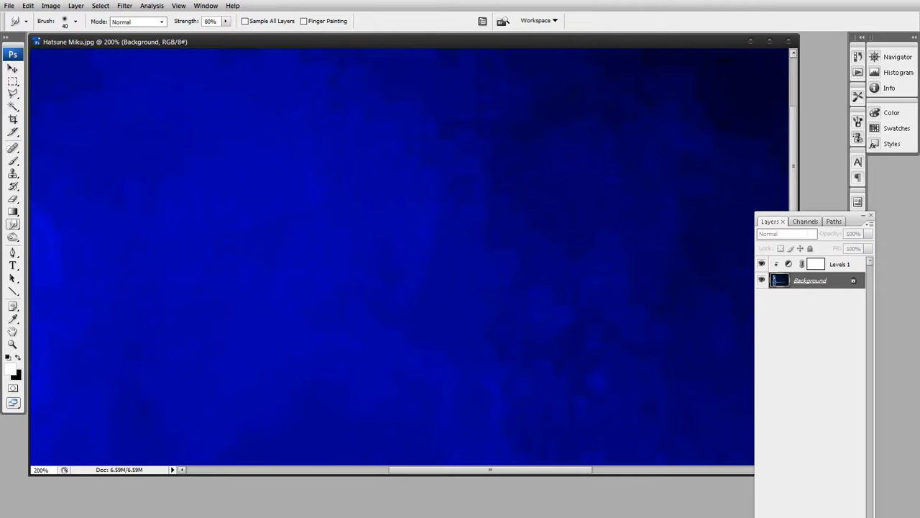
Smudge the blocky transitions between the brighter blue and the darker upper-right area of the backdrop.
drag(440, 298, 318, 300)
mouse_move(406, 323)
mouse_down()
mouse_move(406, 350)
mouse_move(466, 450)
mouse_up()
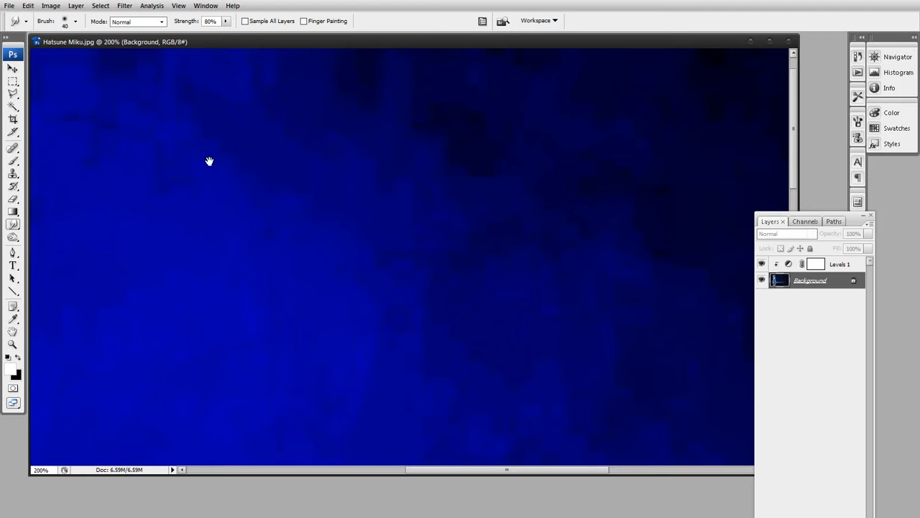
drag(210, 161, 324, 274)
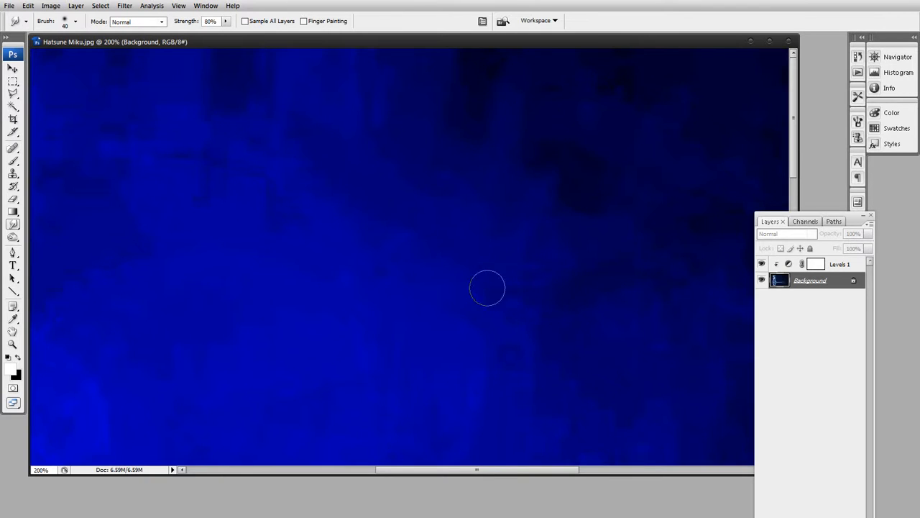
drag(490, 292, 536, 330)
drag(522, 384, 427, 250)
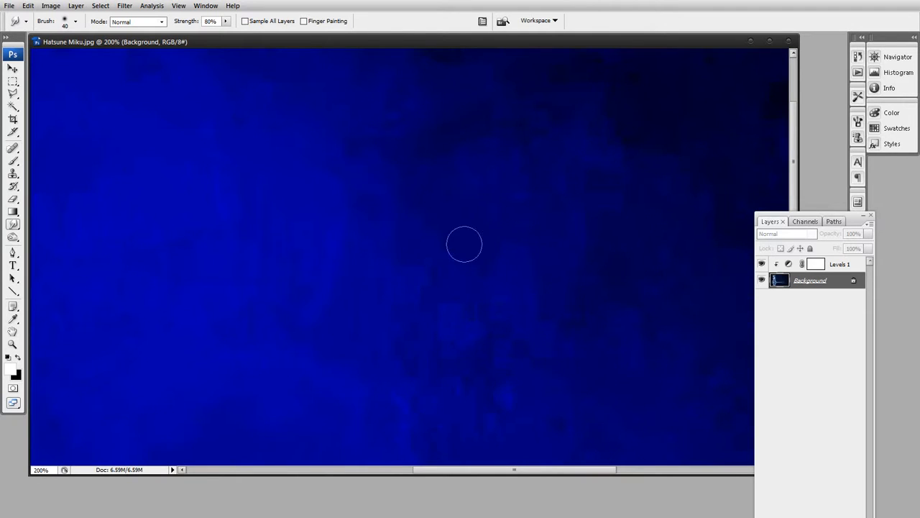
drag(415, 266, 404, 232)
drag(443, 347, 447, 313)
drag(457, 375, 425, 412)
drag(586, 213, 616, 213)
drag(384, 175, 617, 385)
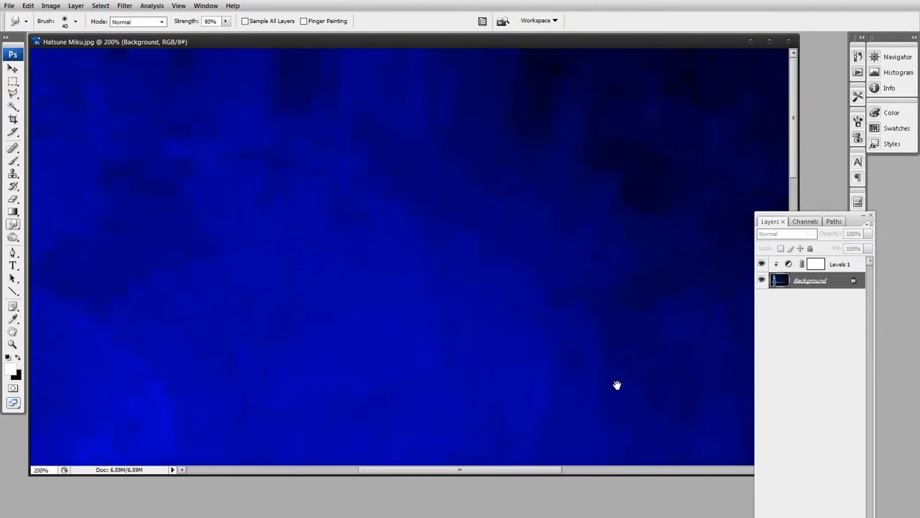
Smudge the compression blocks in the backdrop beside the figure's long hair and up toward the image's upper edge.
drag(457, 352, 609, 346)
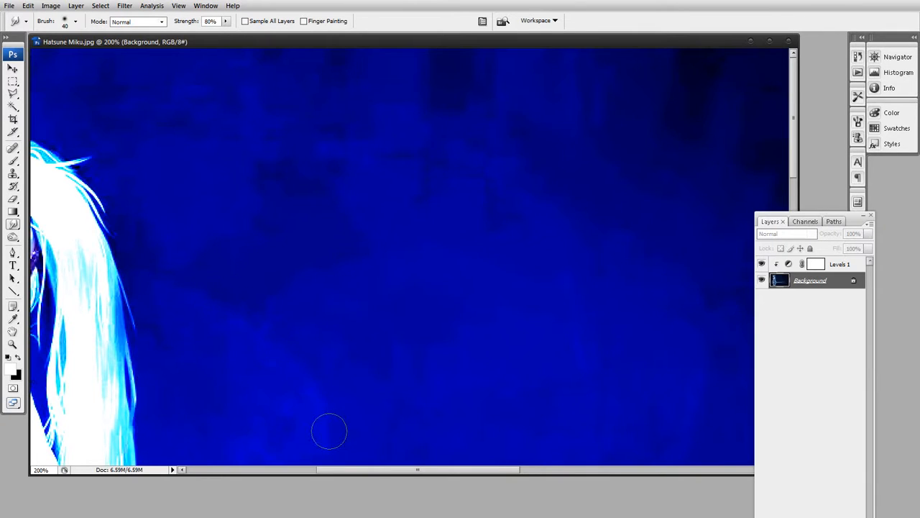
drag(361, 412, 383, 229)
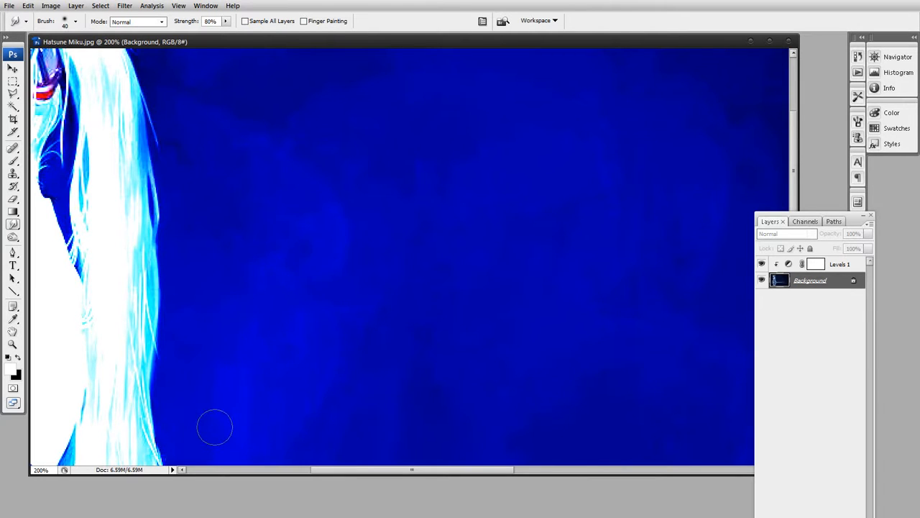
drag(224, 441, 302, 304)
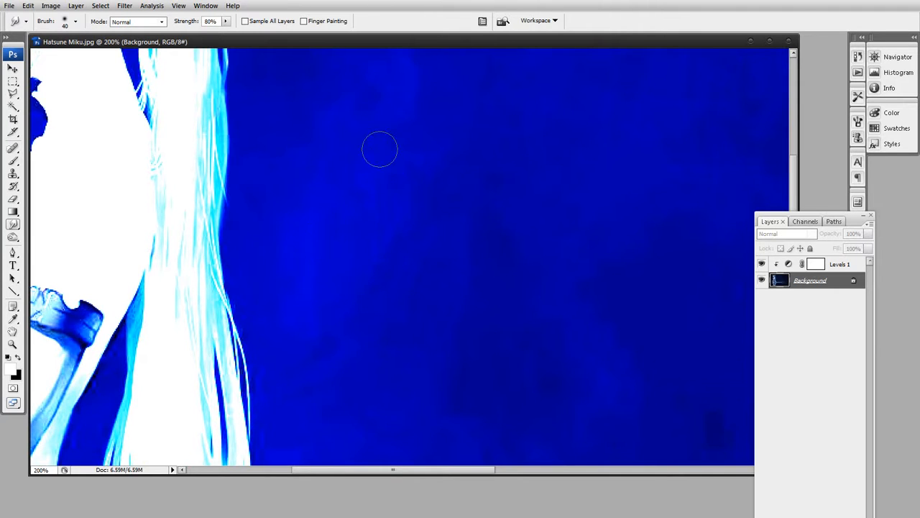
scroll(353, 312, right, 4)
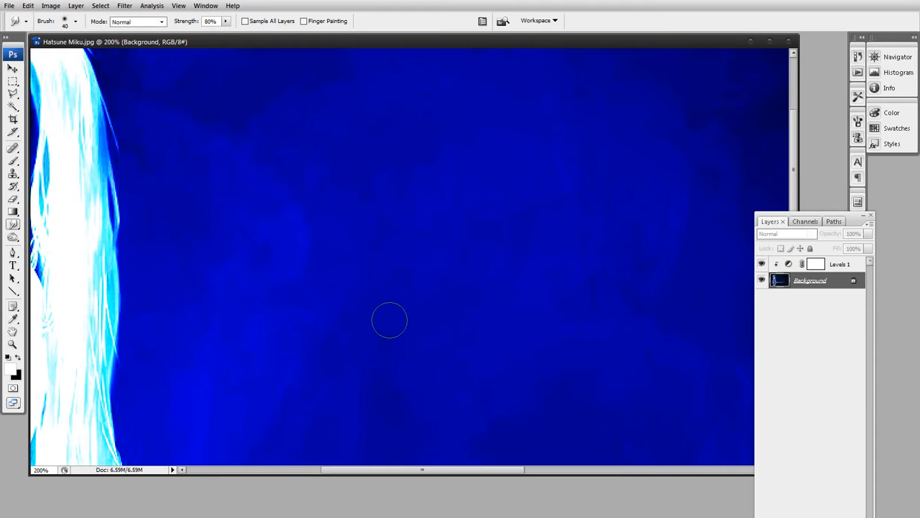
drag(382, 386, 385, 286)
drag(488, 222, 456, 327)
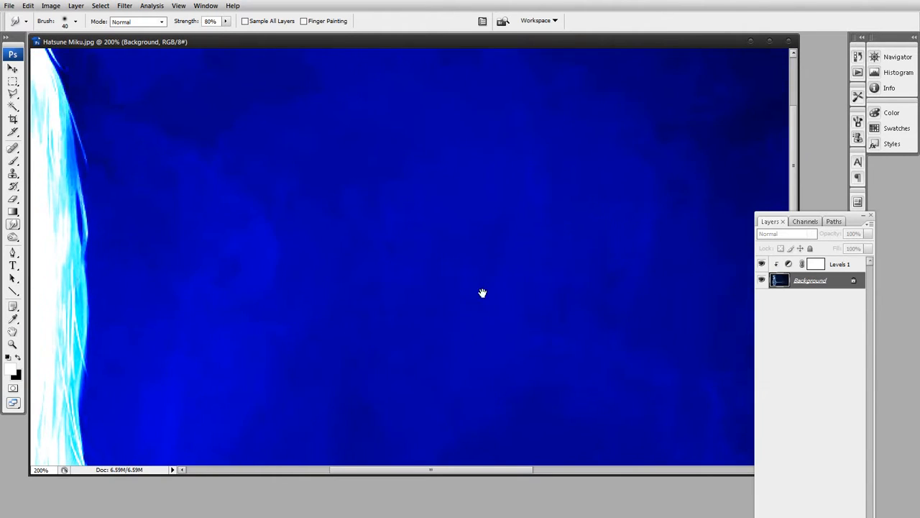
mouse_move(528, 153)
mouse_down()
mouse_move(511, 255)
mouse_move(514, 366)
mouse_up()
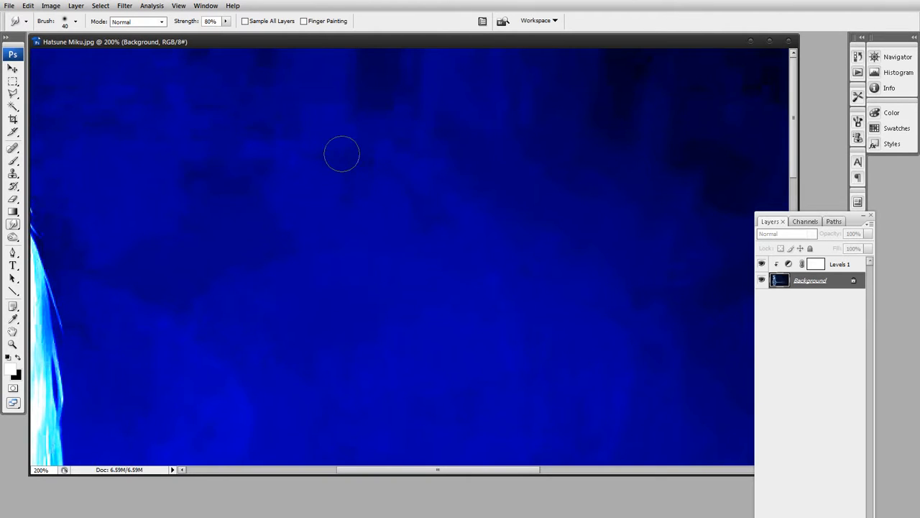
drag(527, 312, 483, 274)
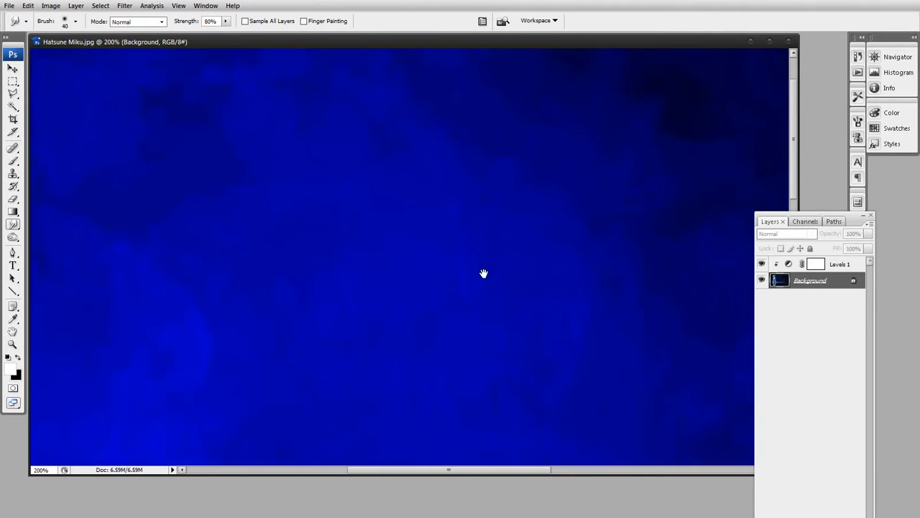
Smudge the remaining blocky patches in the lower backdrop, just above the waterline and the floating hair.
double_click(14, 344)
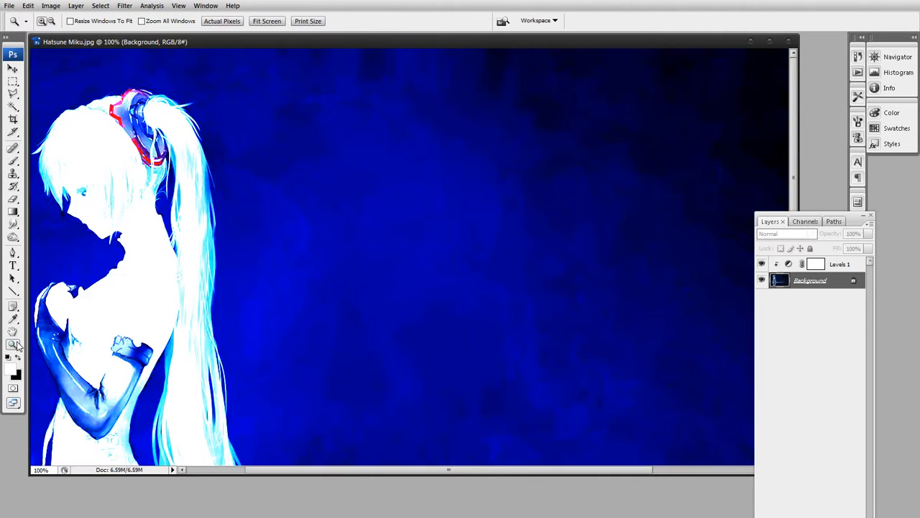
alt+click(452, 263)
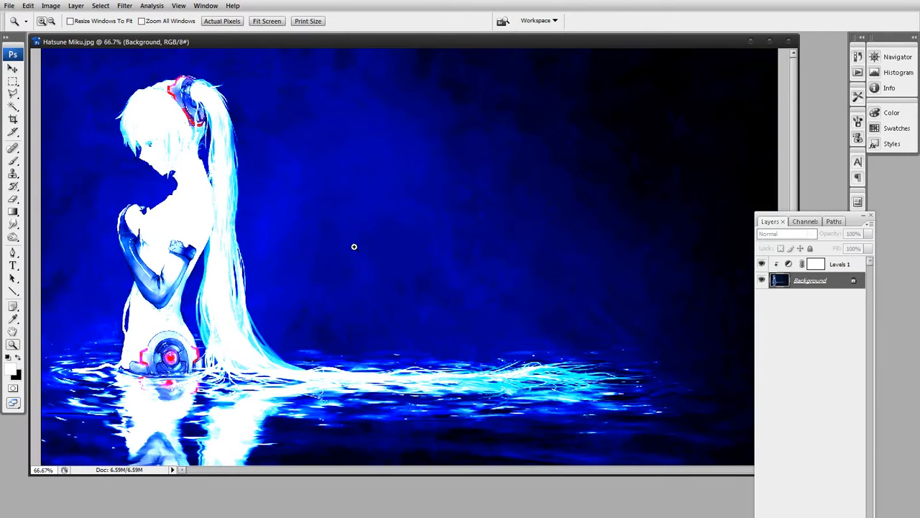
drag(354, 247, 423, 314)
key(r)
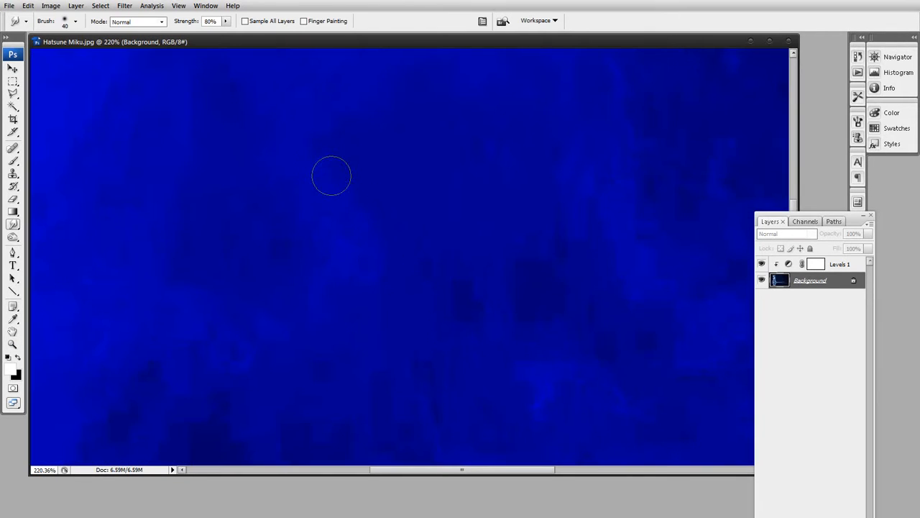
mouse_move(365, 220)
mouse_down()
mouse_move(386, 250)
mouse_move(361, 285)
mouse_up()
mouse_move(280, 229)
mouse_down()
mouse_move(273, 257)
mouse_move(327, 390)
mouse_move(392, 184)
mouse_move(370, 251)
mouse_move(410, 233)
mouse_up()
key(space)
drag(448, 161, 447, 223)
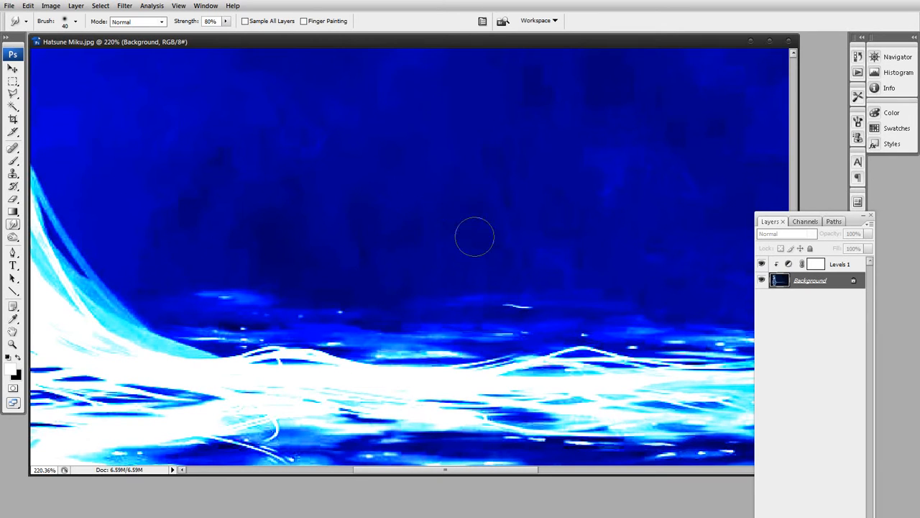
mouse_move(265, 269)
mouse_down()
mouse_move(229, 256)
mouse_move(207, 213)
mouse_move(159, 200)
mouse_move(248, 166)
mouse_up()
drag(218, 228, 217, 259)
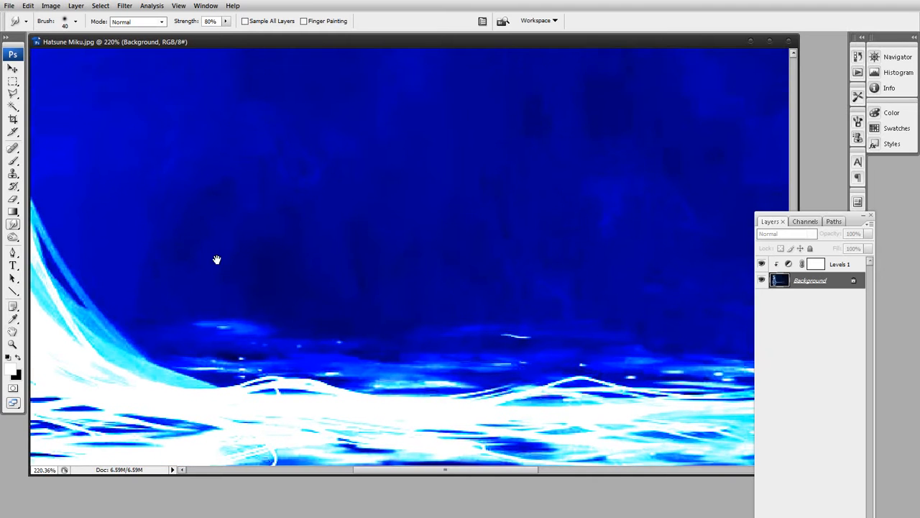
Hide the Levels 1 adjustment layer, view the whole scene in its original colours, and switch to the Rectangular Marquee tool.
double_click(13, 345)
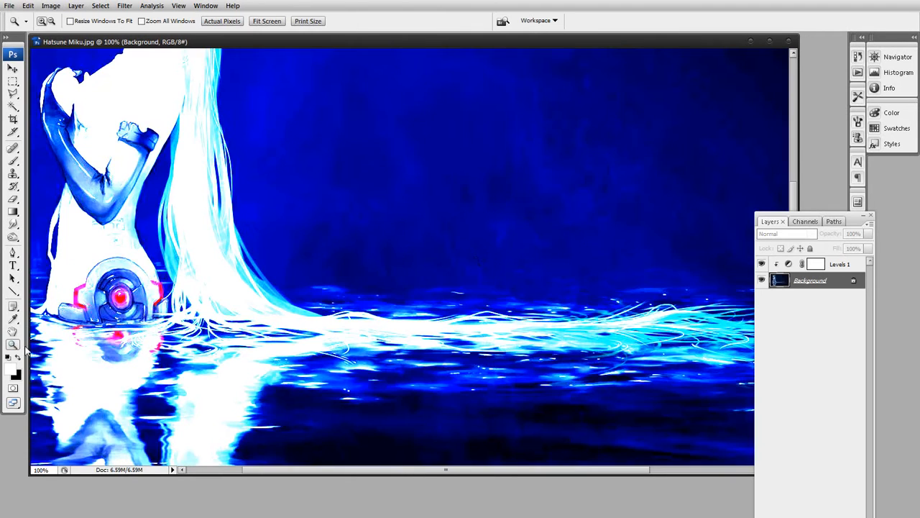
alt+click(434, 252)
drag(431, 255, 496, 327)
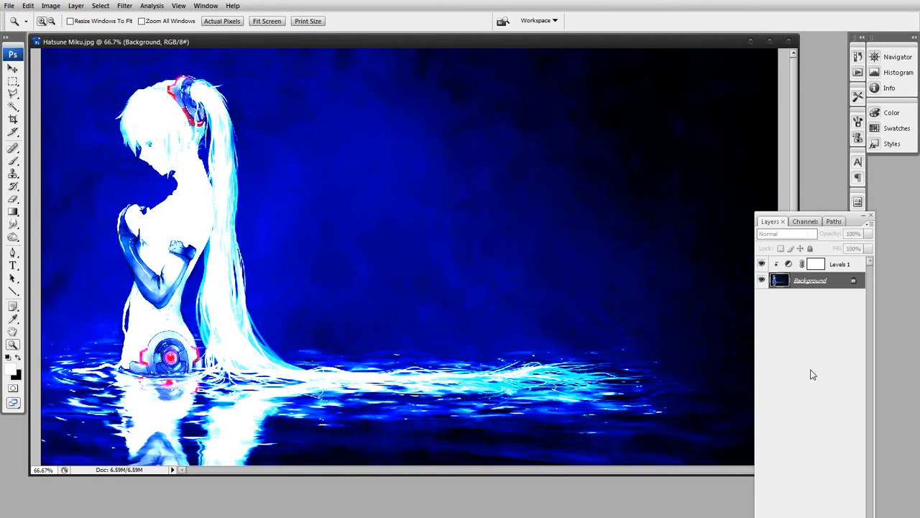
click(800, 313)
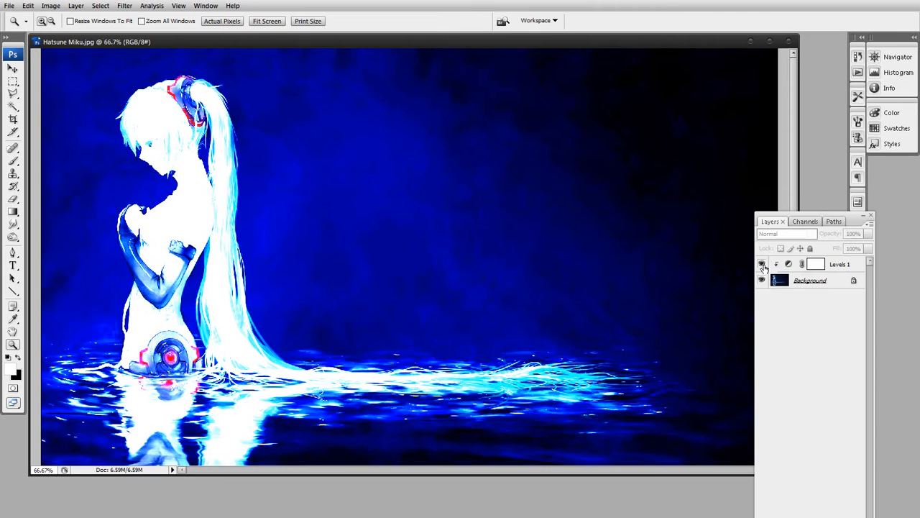
click(761, 264)
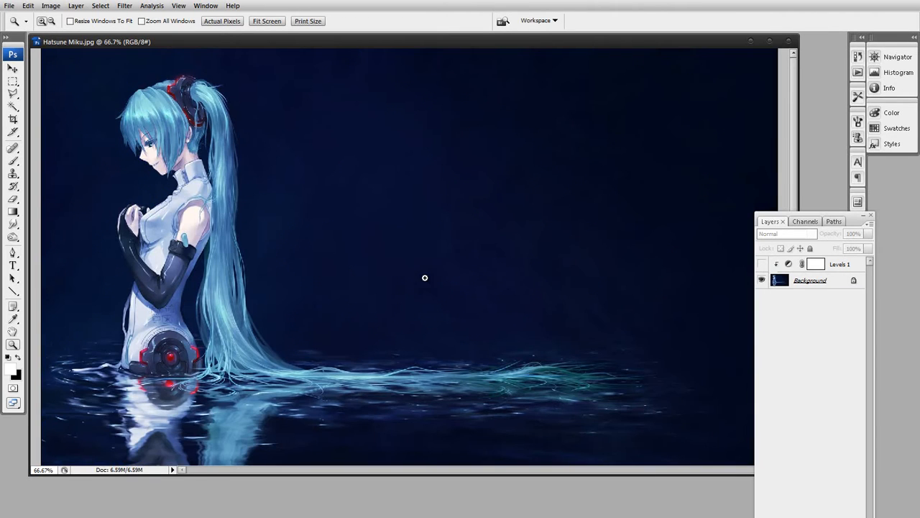
key(m)
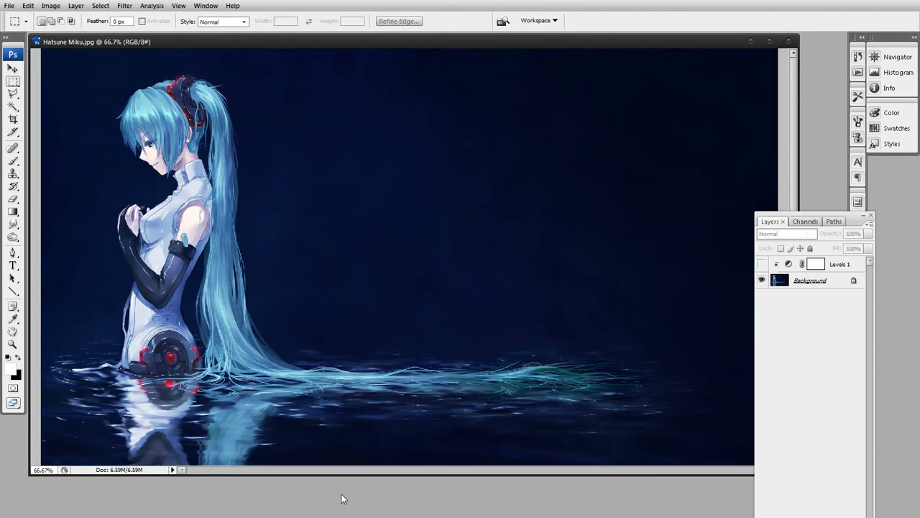